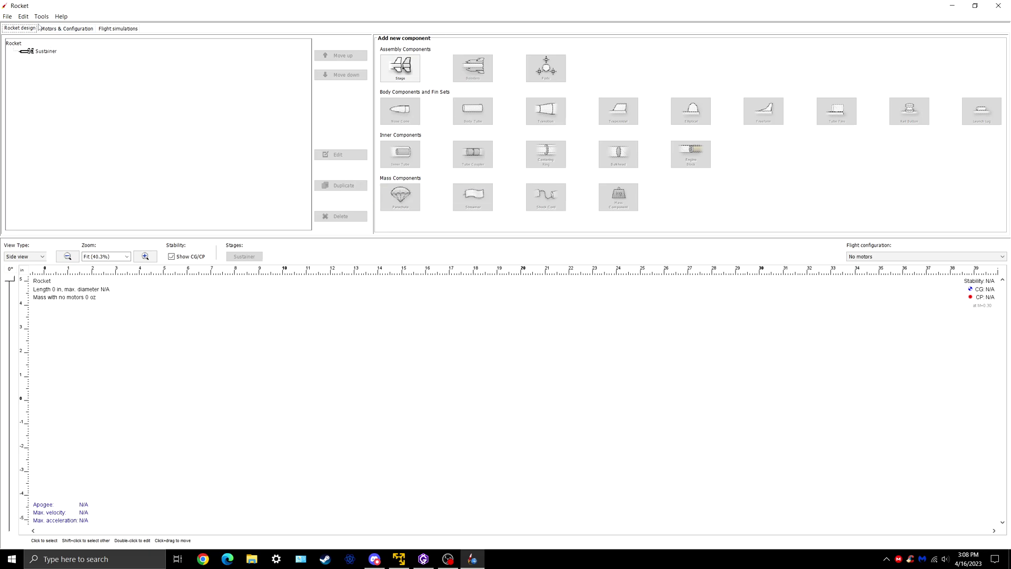
- Review the preferred measurement units in the program preferences
left_click(22, 16)
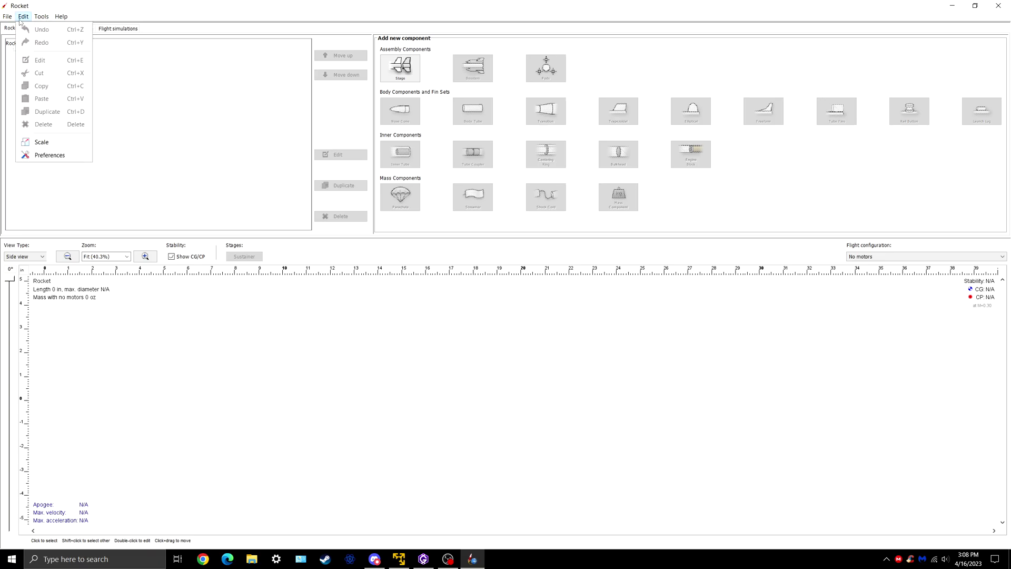
left_click(50, 155)
left_click_drag(129, 37, 247, 91)
left_click(252, 103)
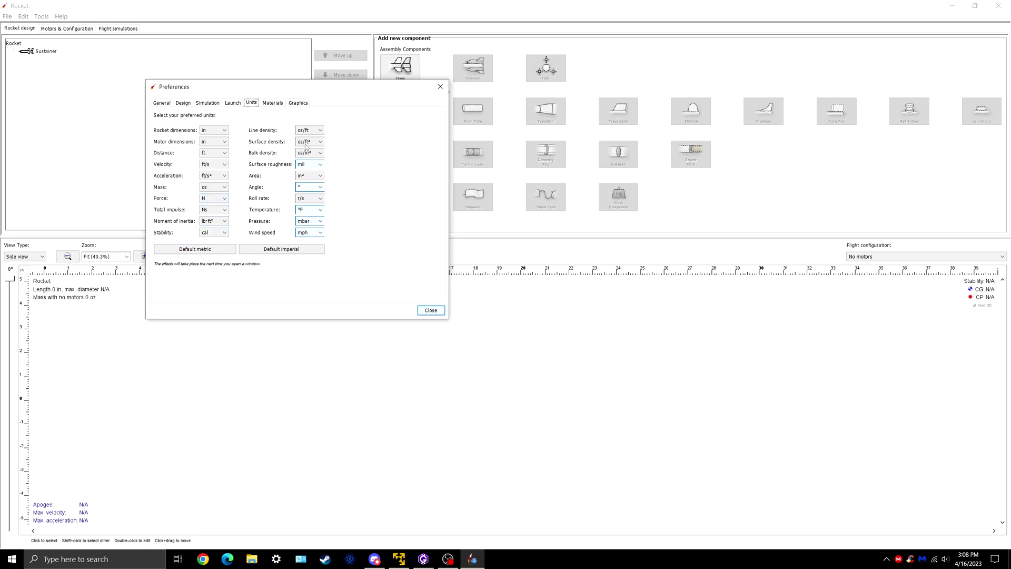
left_click_drag(266, 87, 439, 130)
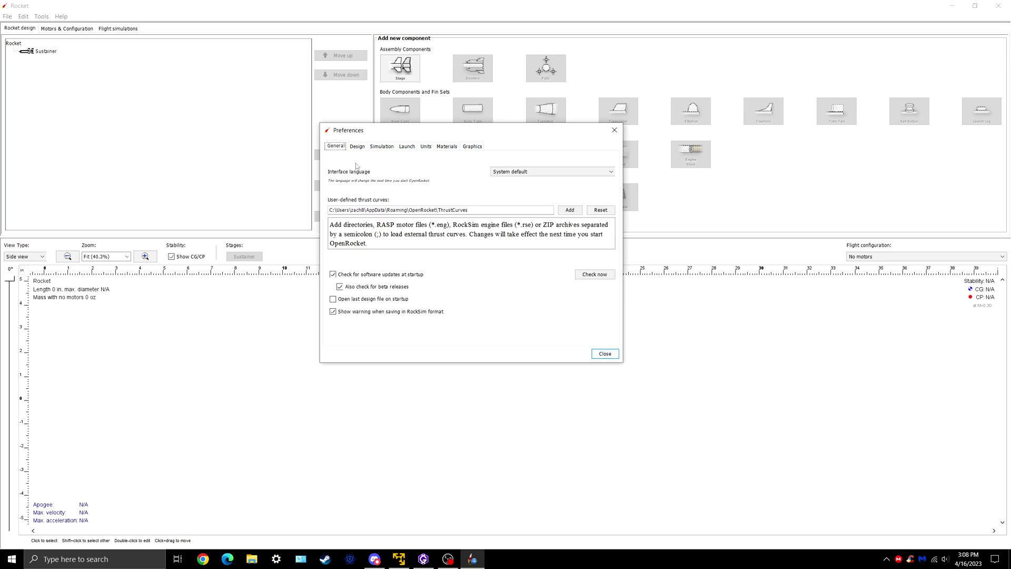
left_click(606, 353)
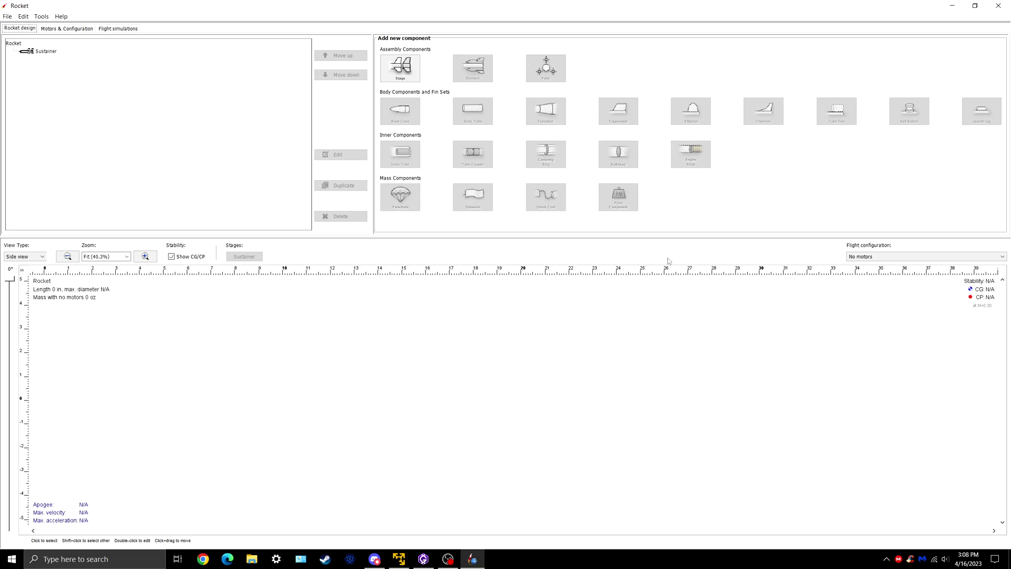
- Add a body tube to the Sustainer stage and apply the LOC BT-3.00 preset
left_click(56, 54)
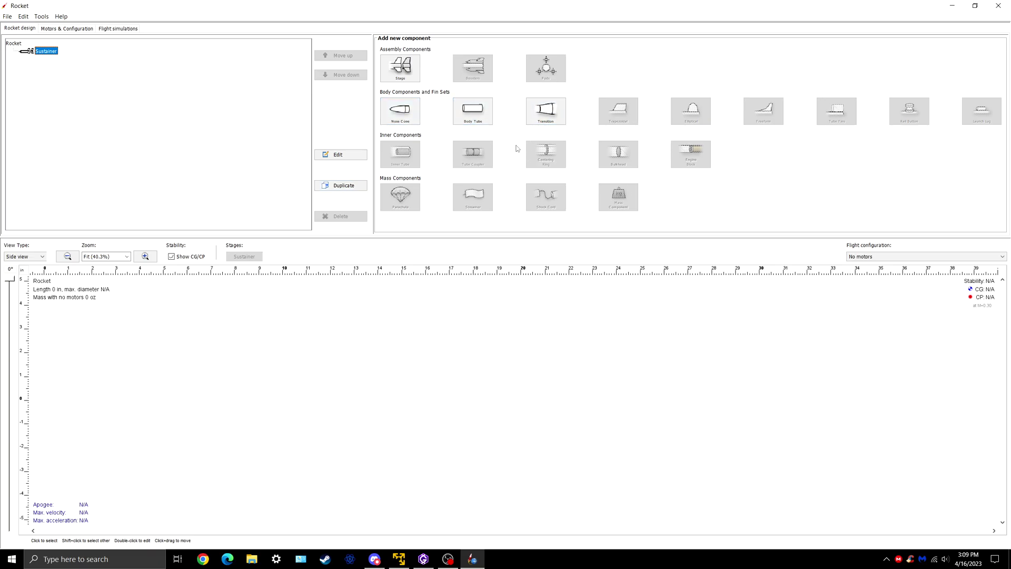
left_click(486, 121)
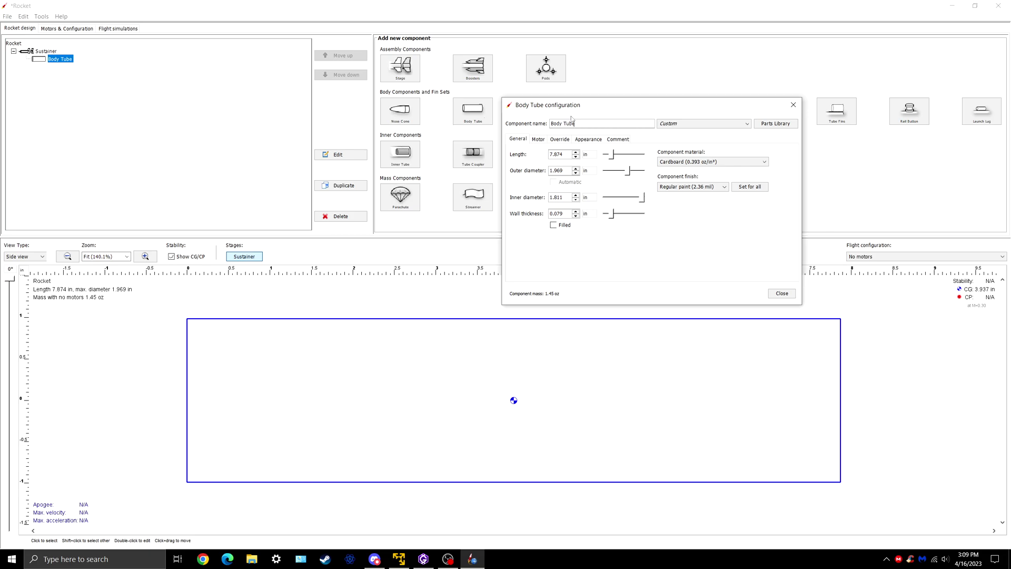
left_click_drag(602, 105, 716, 78)
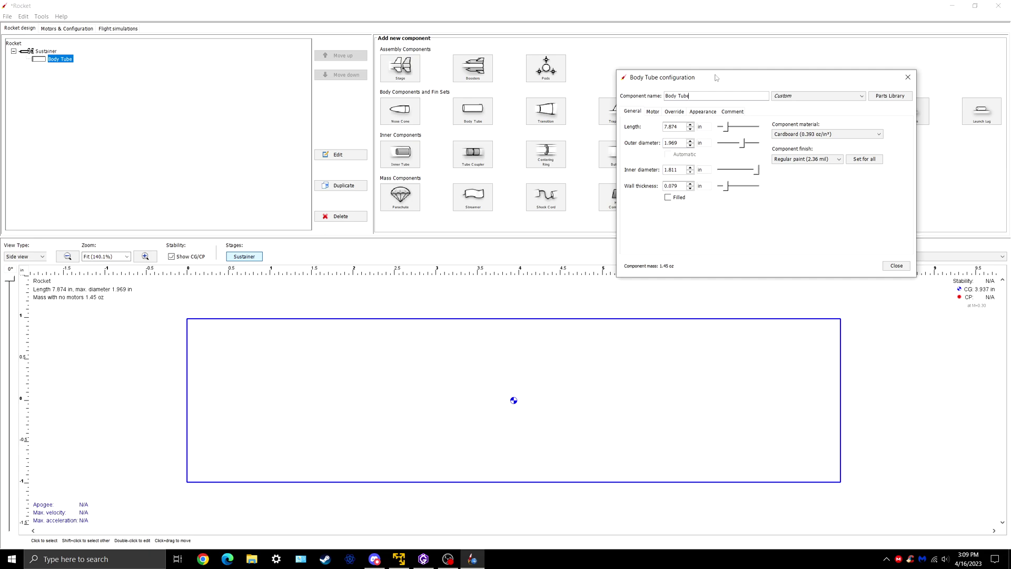
left_click_drag(716, 77, 724, 76)
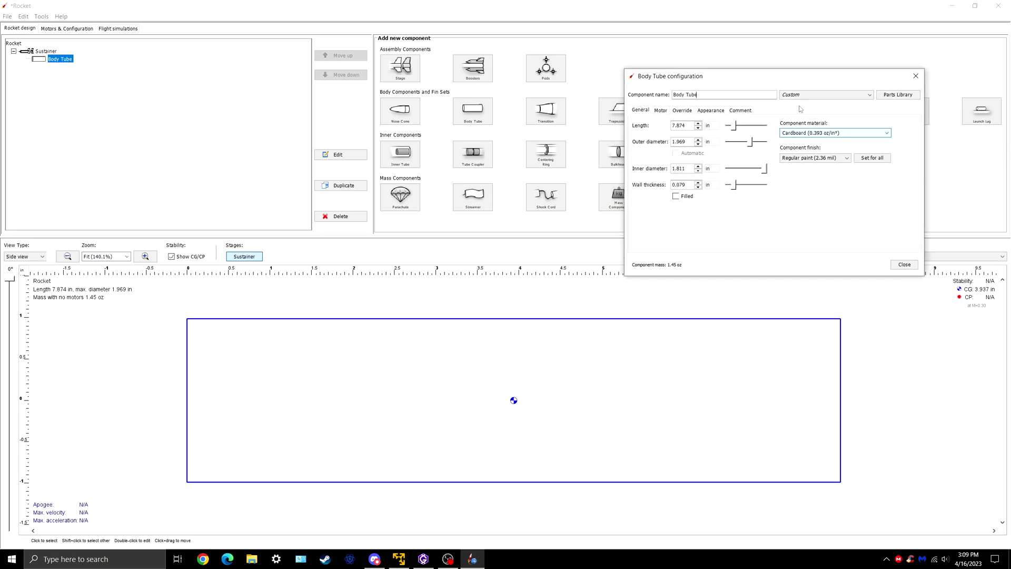
left_click(815, 96)
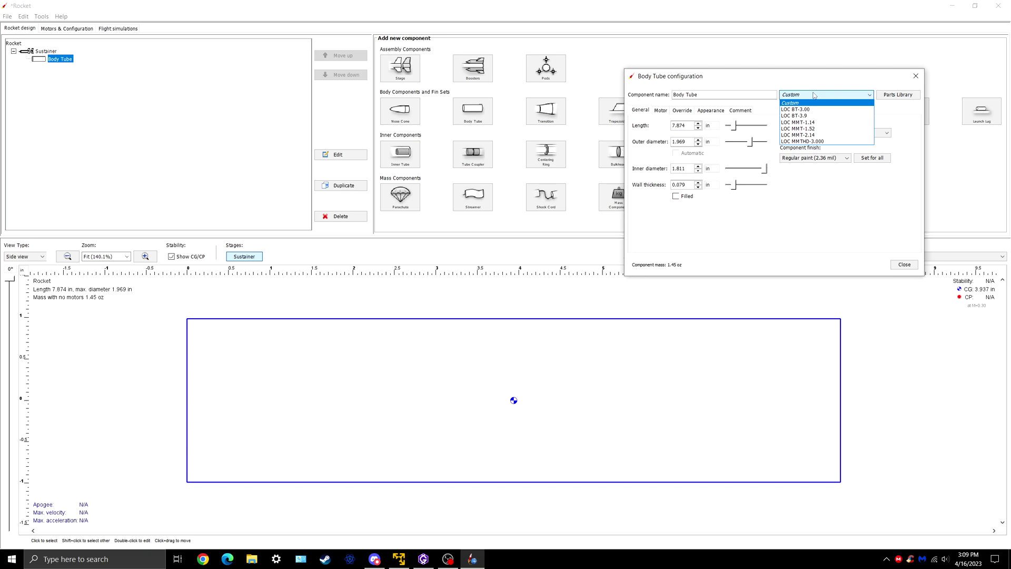
left_click(837, 109)
- Check the body tube's length, outer diameter and inner diameter, and close its configuration
left_click_drag(789, 79, 770, 85)
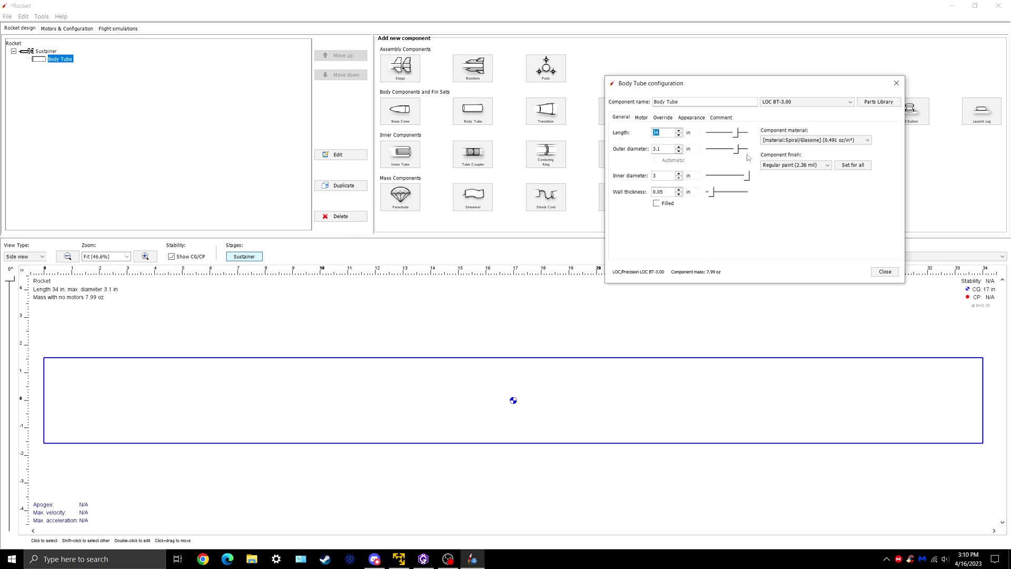
left_click_drag(735, 86, 740, 113)
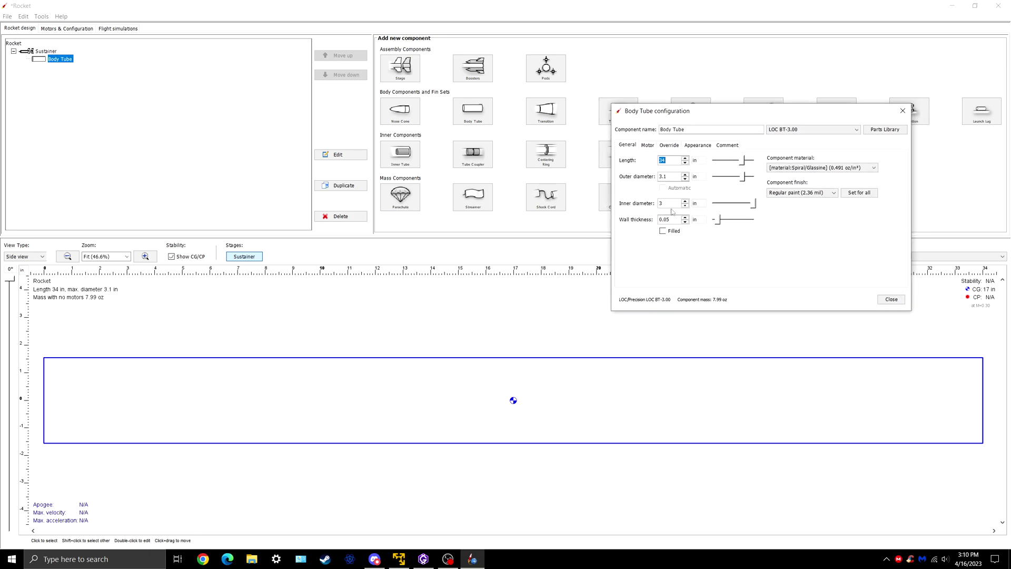
left_click(669, 176)
left_click(671, 204)
key("shift+Tab")
key("shift+Tab")
left_click_drag(706, 117, 655, 116)
left_click(840, 300)
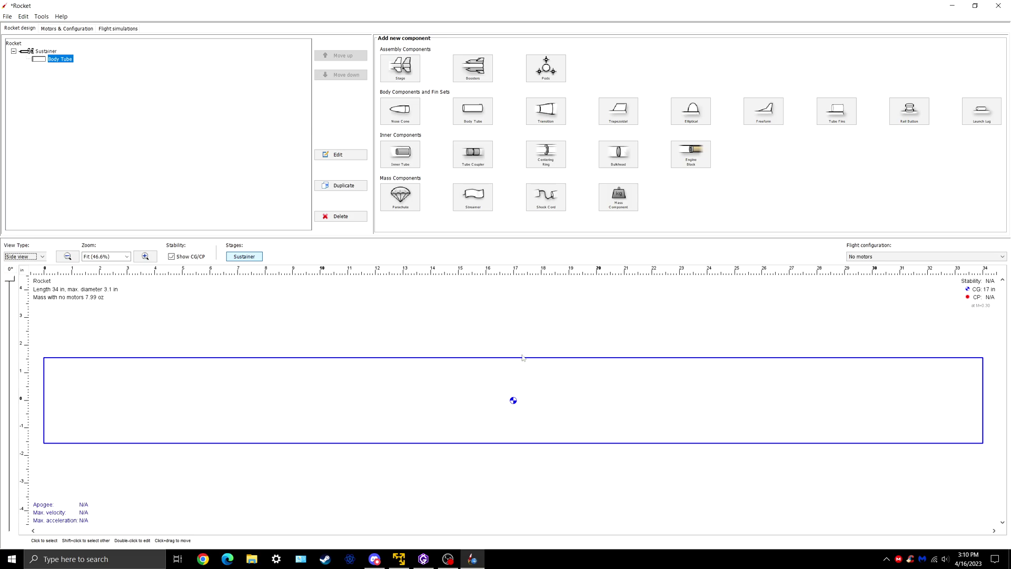
- Add a nose cone and place it ahead of the body tube in the component order
left_click(400, 118)
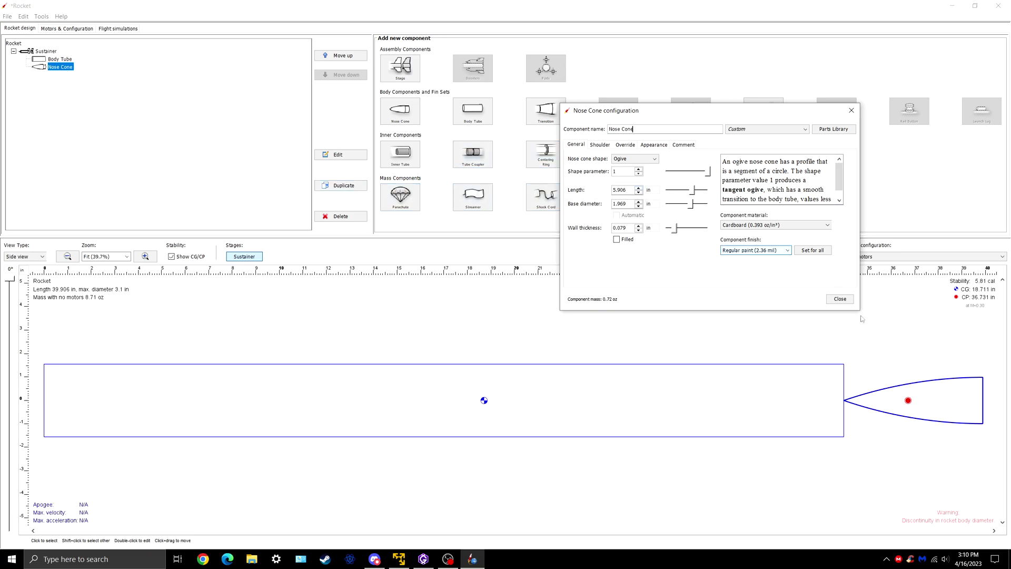
left_click_drag(725, 117, 636, 105)
left_click_drag(58, 68, 59, 59)
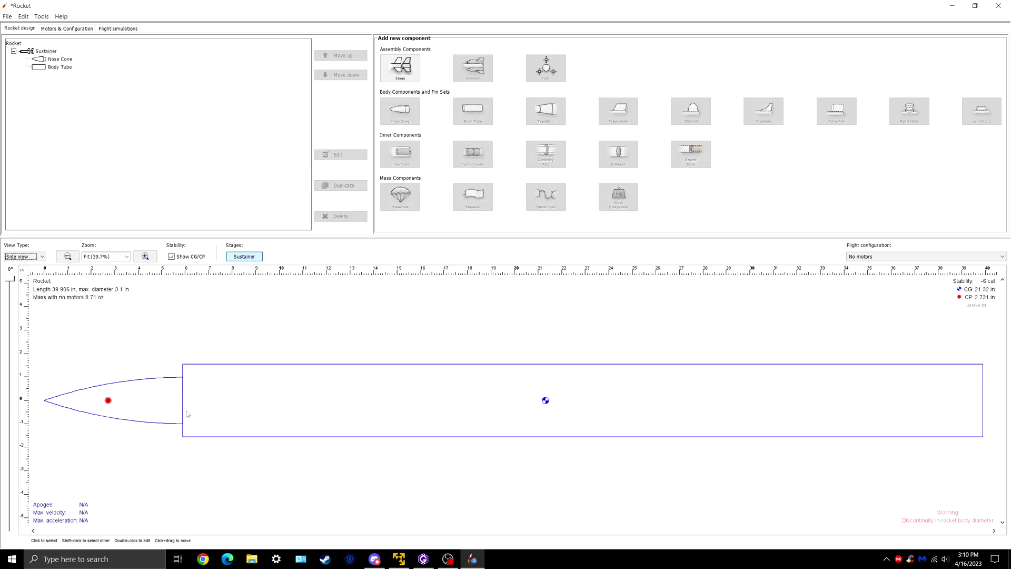
- Make the nose cone's base diameter automatic and set its wall thickness to 0.2 in
double_click(135, 395)
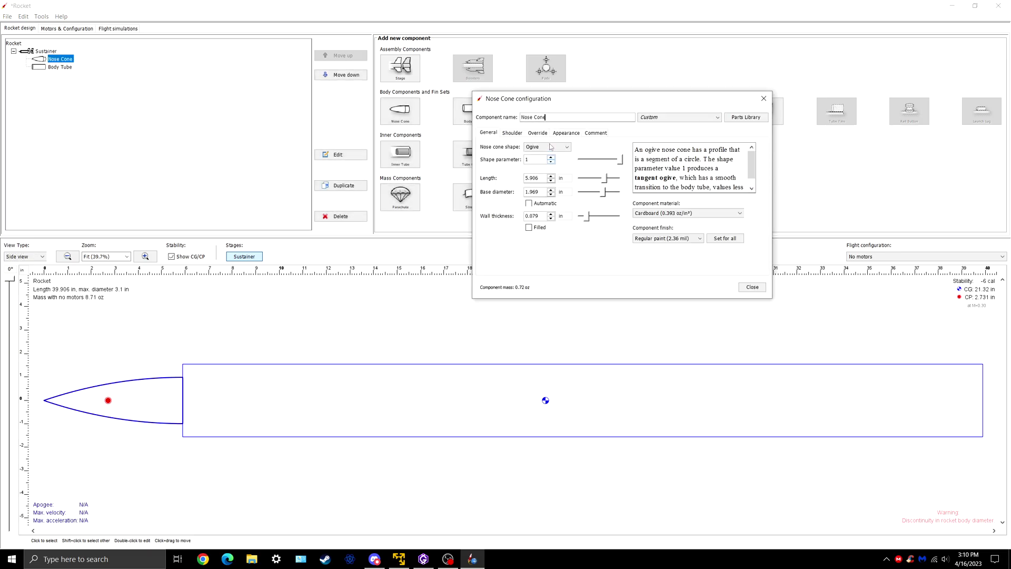
left_click_drag(572, 105, 622, 107)
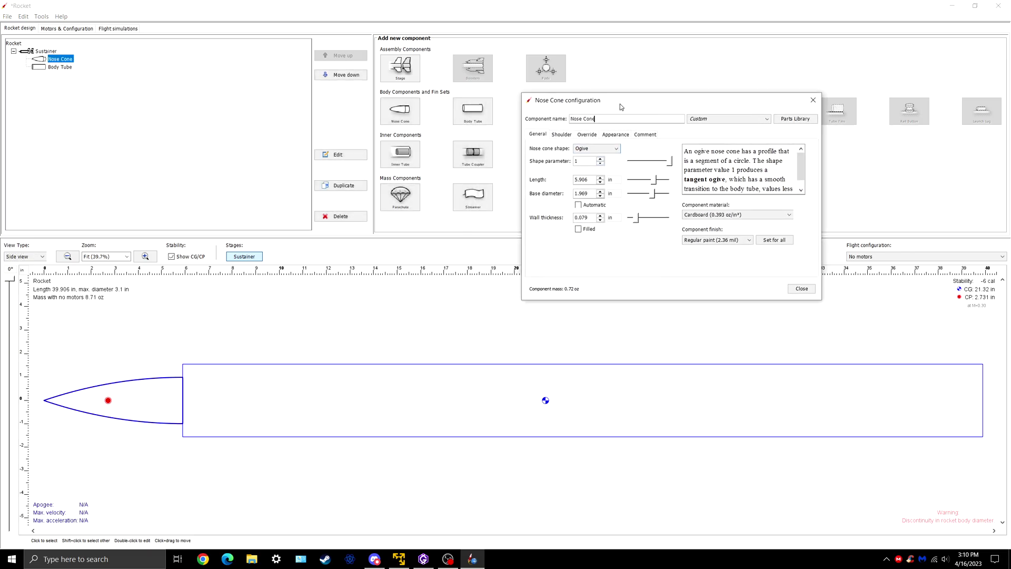
left_click(579, 206)
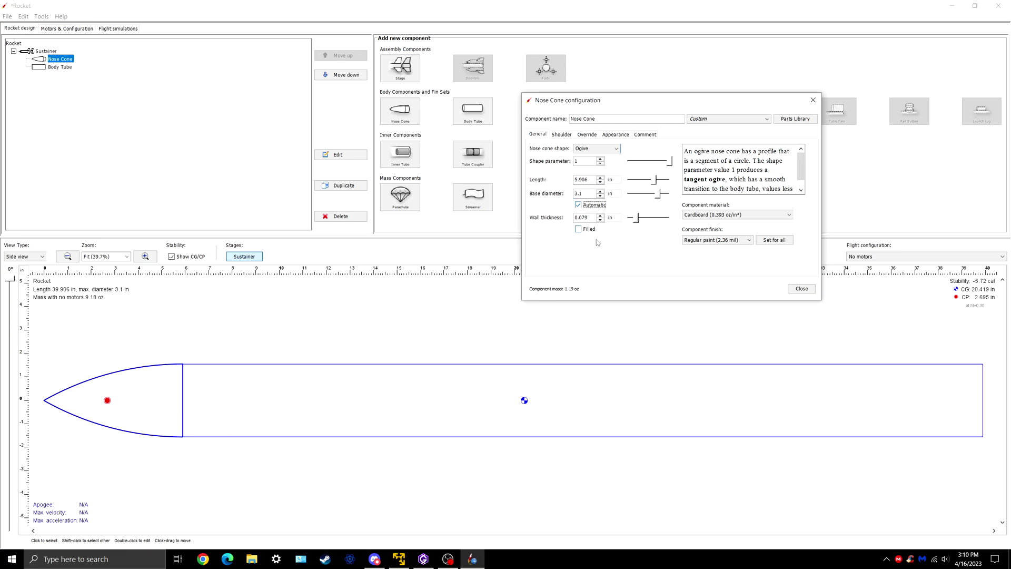
left_click(588, 216)
type("0.2")
key("Return")
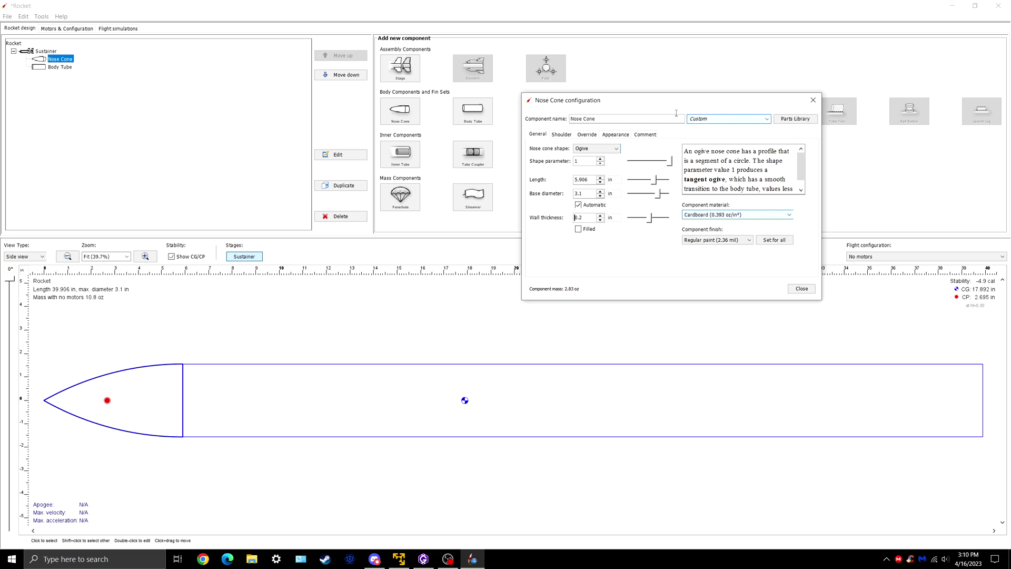
- Set the nose cone's material to Polycarbonate (Lexan)
left_click_drag(635, 103, 610, 118)
left_click(698, 230)
scroll(701, 257, "down", 2)
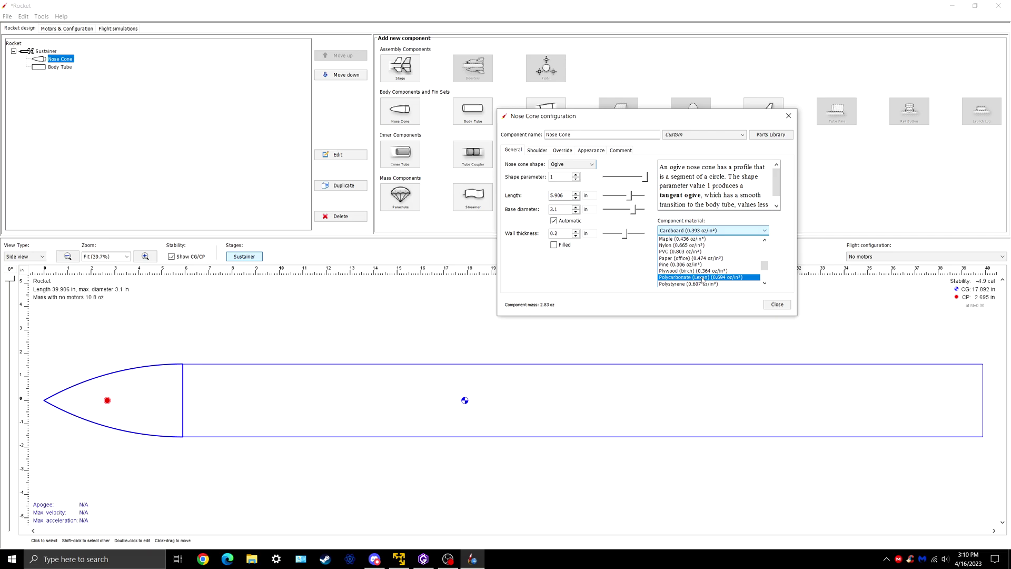
left_click(702, 278)
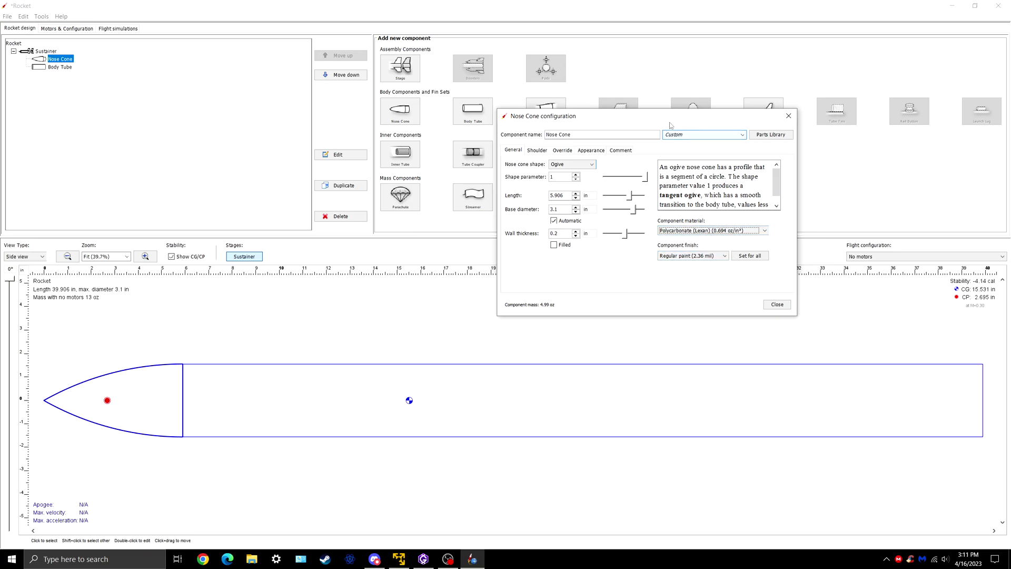
left_click_drag(659, 119, 696, 121)
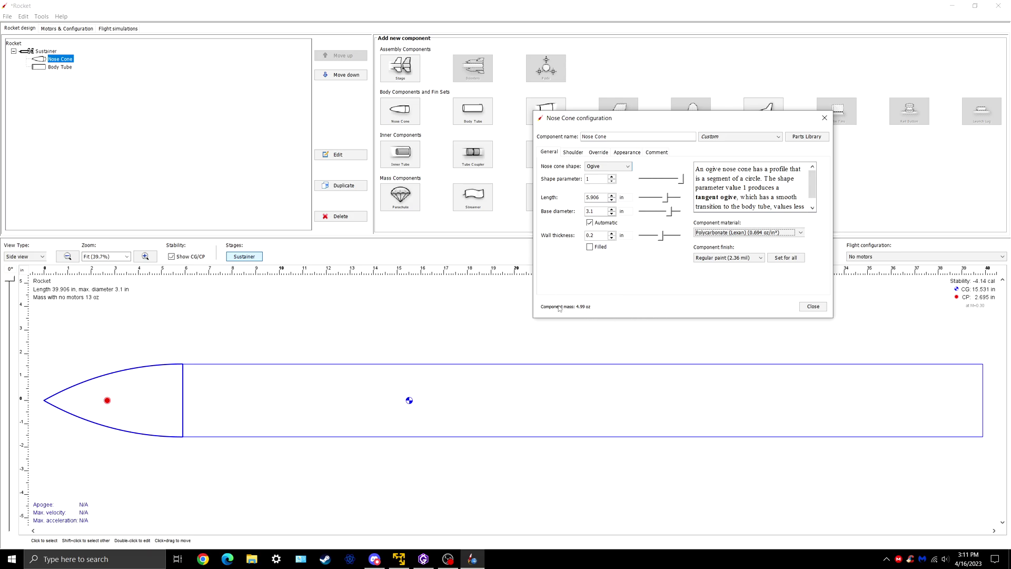
- Set the nose cone's length to 7 in
left_click_drag(606, 118, 570, 137)
left_click(561, 216)
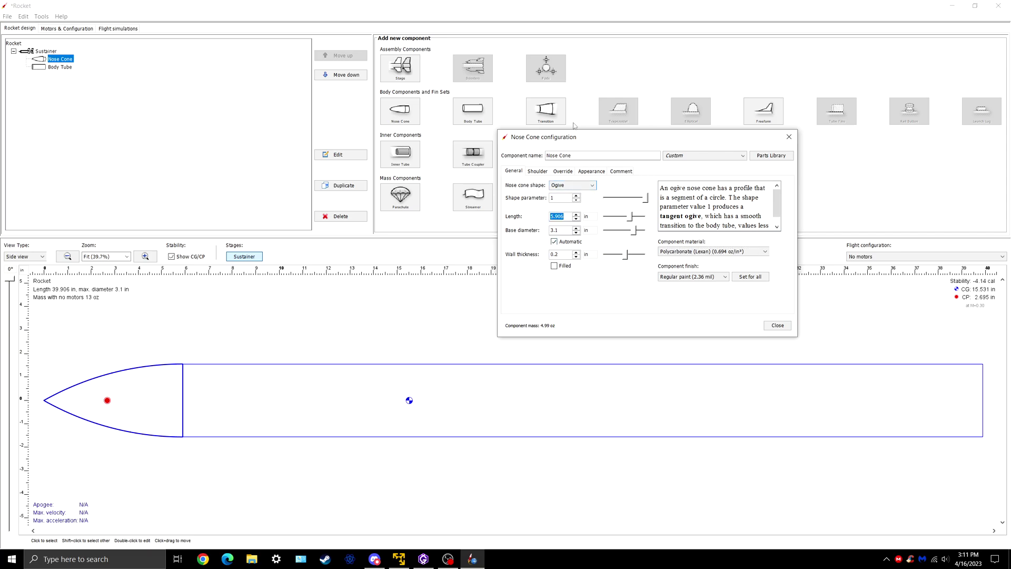
type("7")
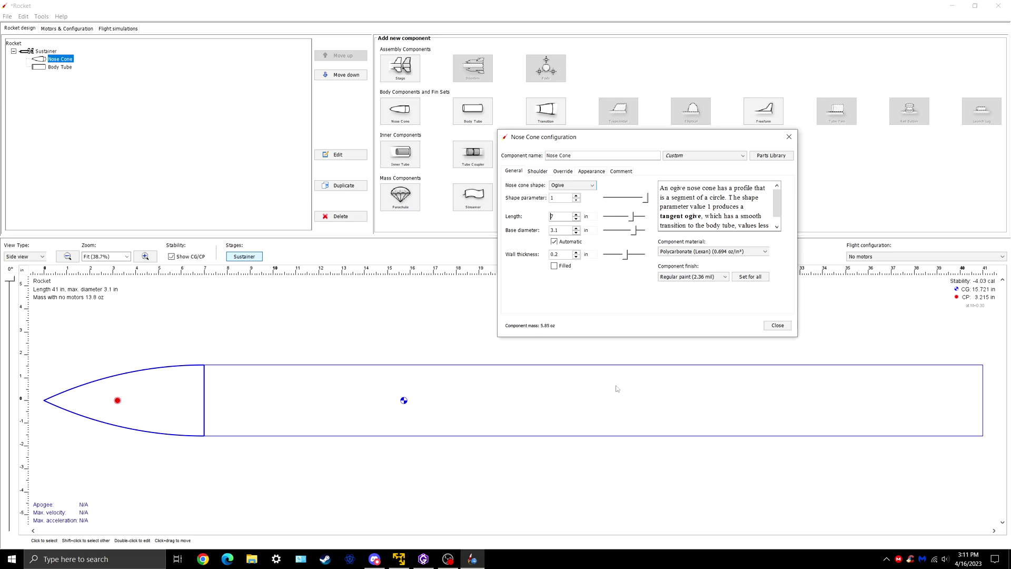
key("Tab")
left_click_drag(569, 138, 548, 140)
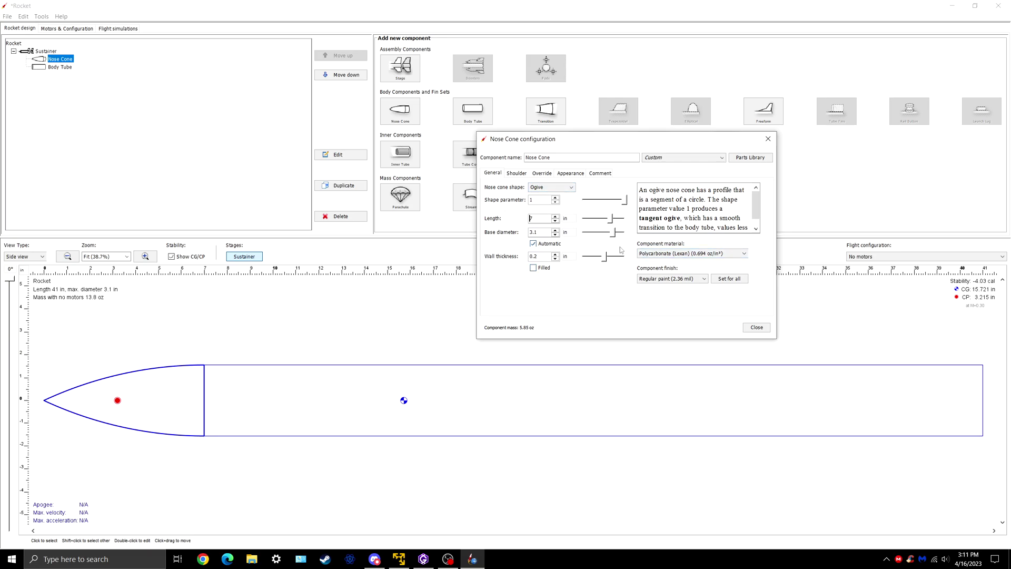
- Give the nose cone a shoulder with 3 in diameter, 3 in length and 0.2 in thickness, and close its configuration
left_click(518, 175)
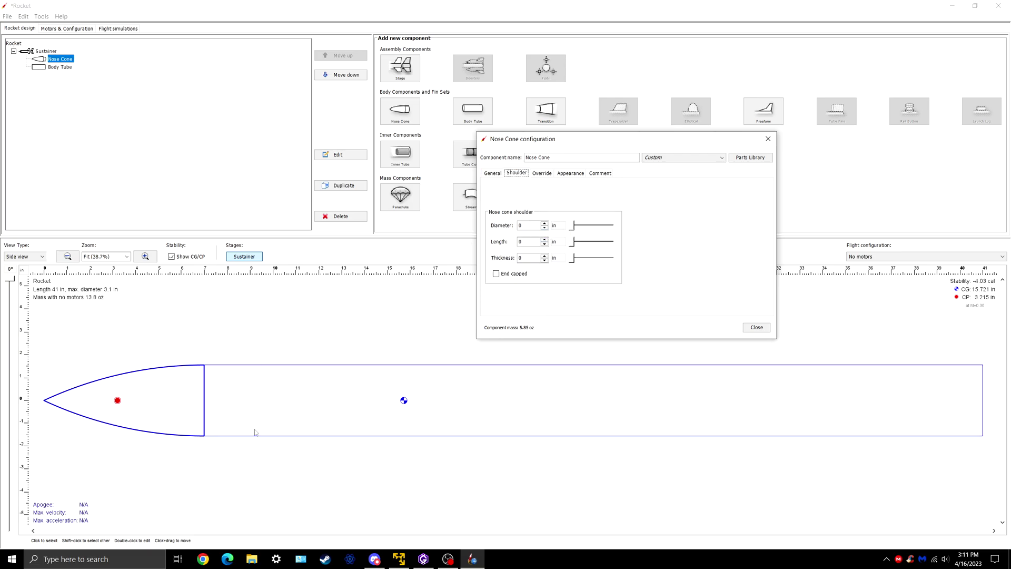
left_click(527, 225)
key("Return")
key("Return")
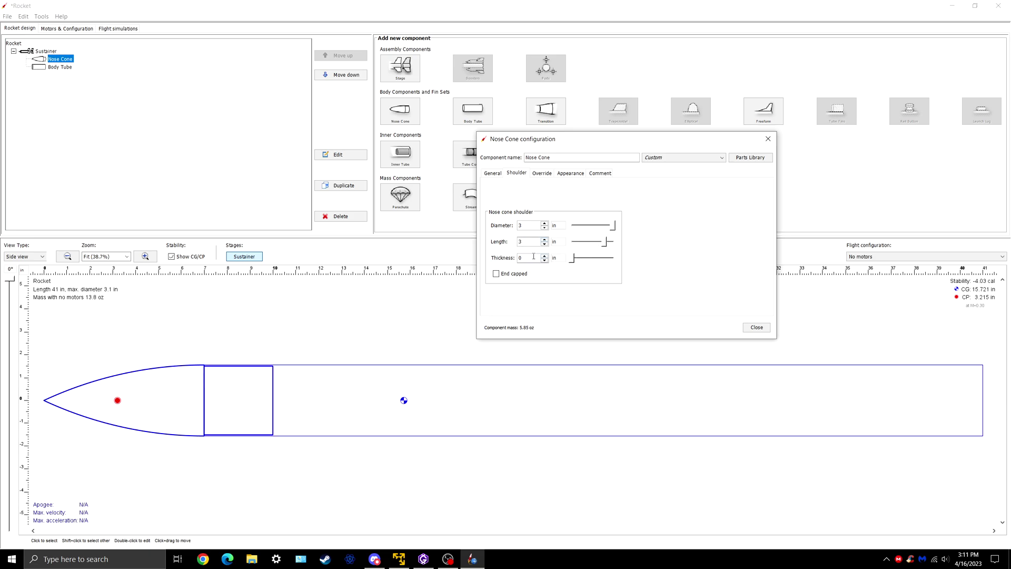
type(".2")
key("Return")
left_click(496, 173)
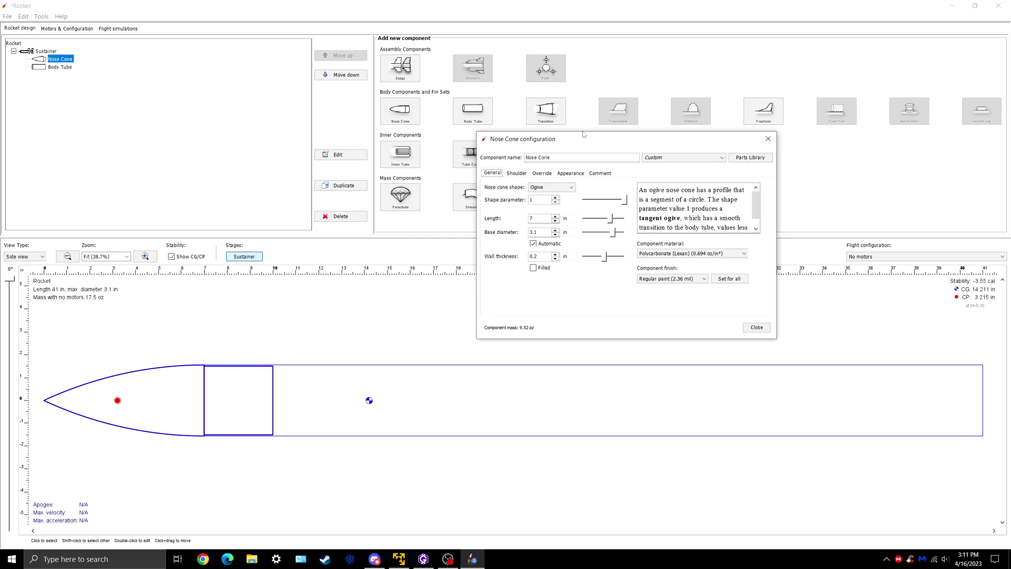
left_click_drag(572, 139, 533, 122)
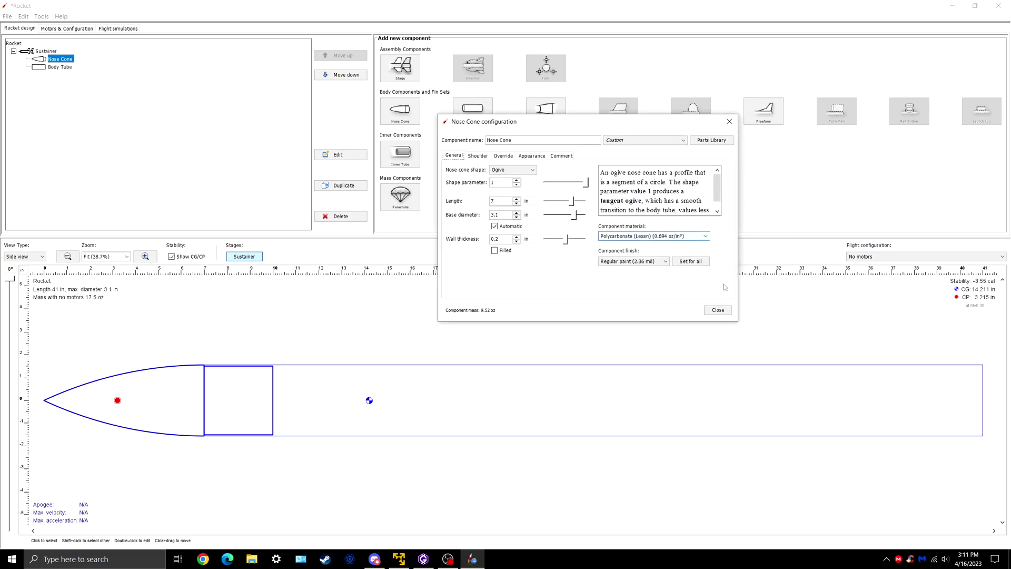
left_click(724, 311)
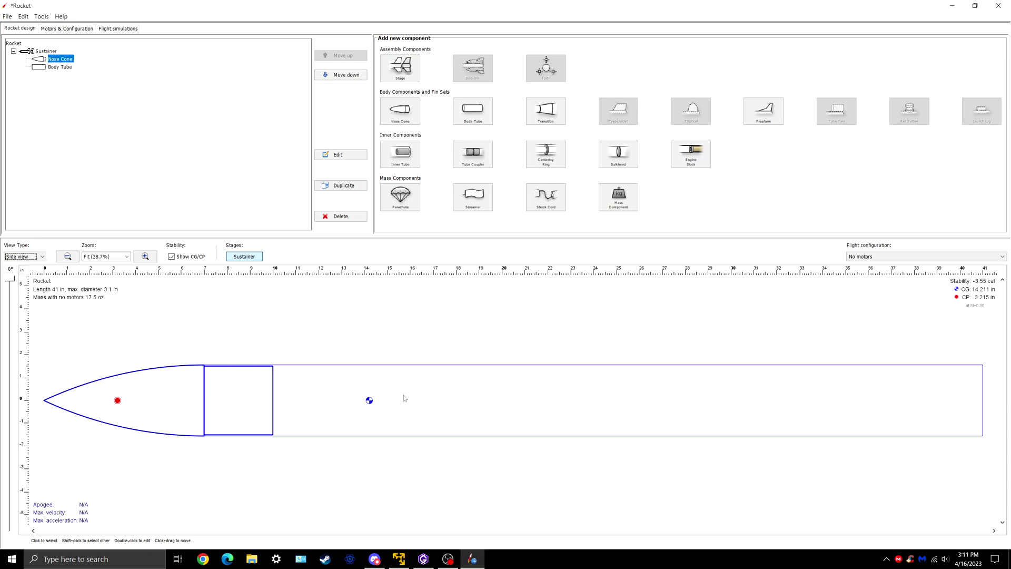
- Add an inner tube inside the body tube using the LOC MMT-1.14 preset and set its length to 10 in
left_click(60, 68)
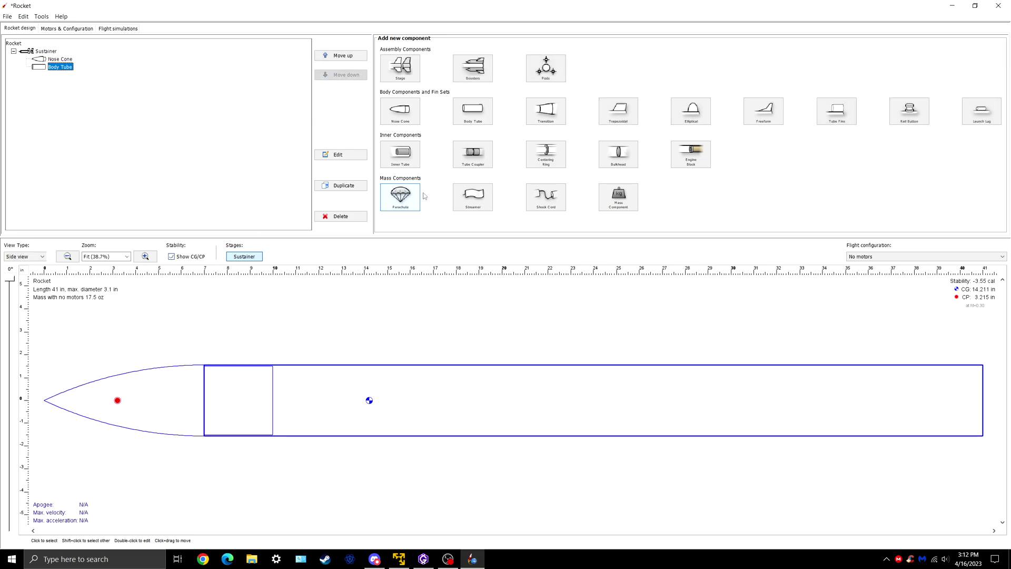
left_click(405, 160)
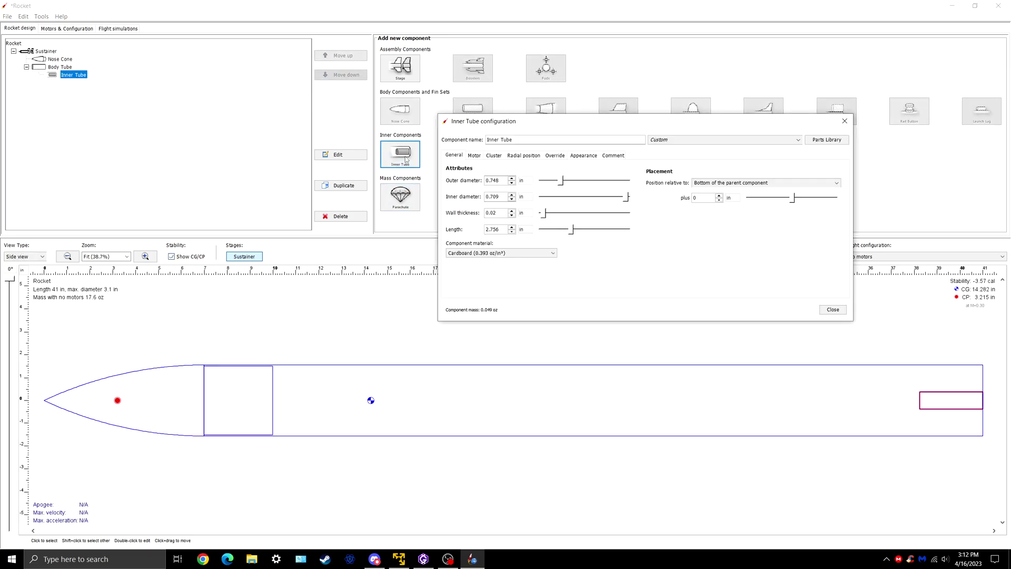
left_click_drag(640, 111, 529, 107)
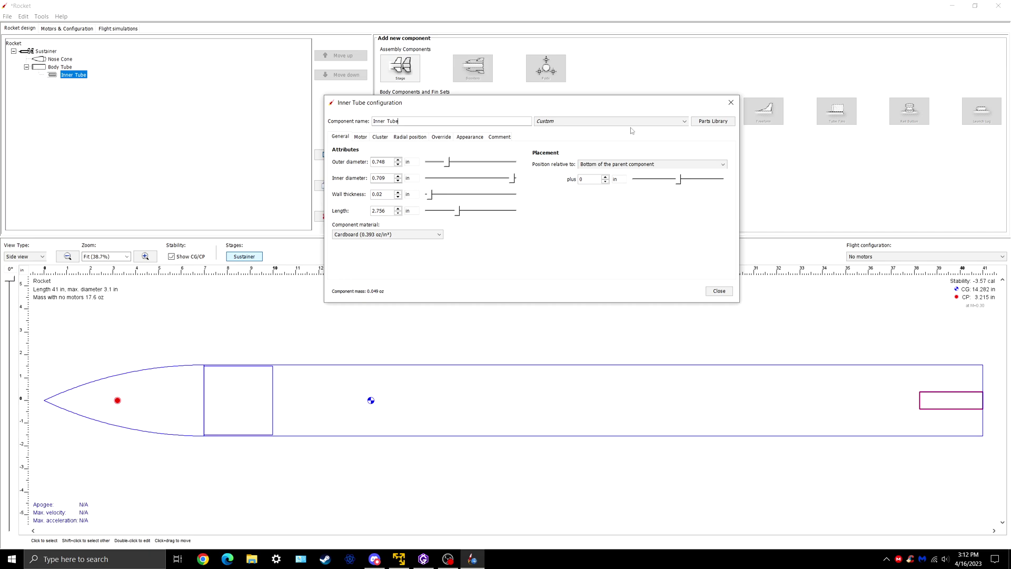
left_click(614, 122)
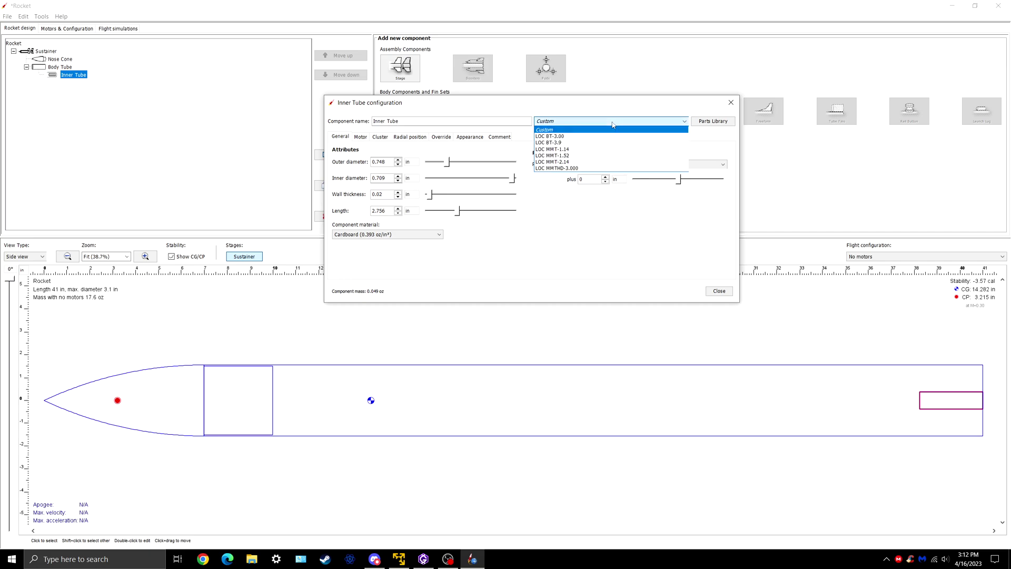
left_click(593, 149)
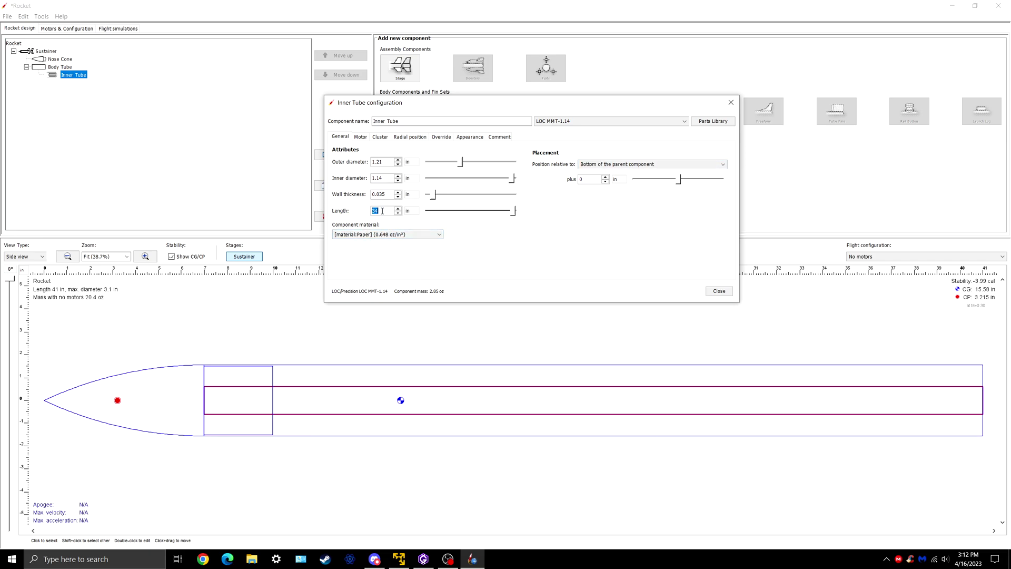
type("10")
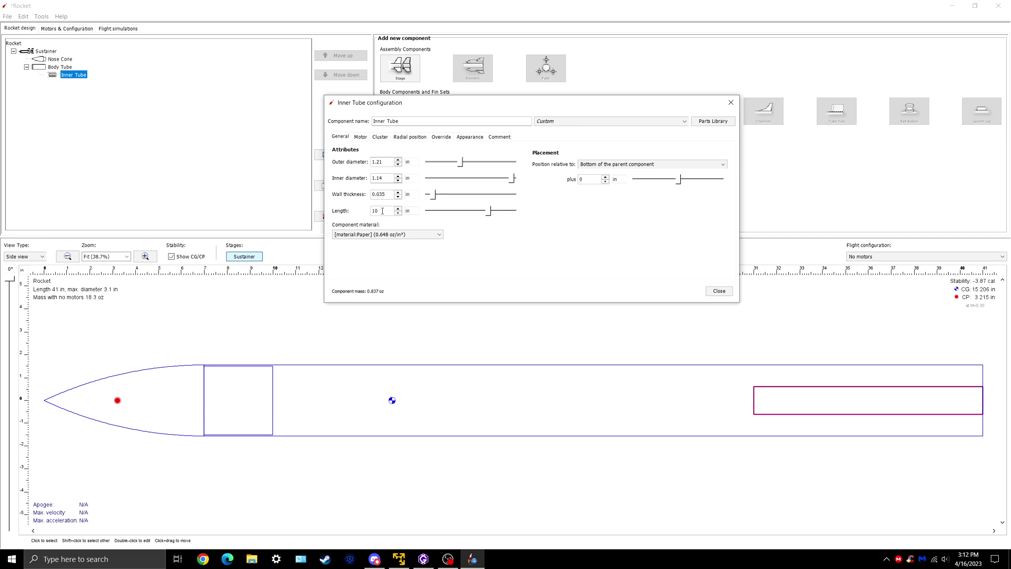
- Set the inner tube's length to 8 in
left_click(388, 212)
type("7")
key("Tab")
- Designate the inner tube as a motor mount and close its configuration
left_click(360, 137)
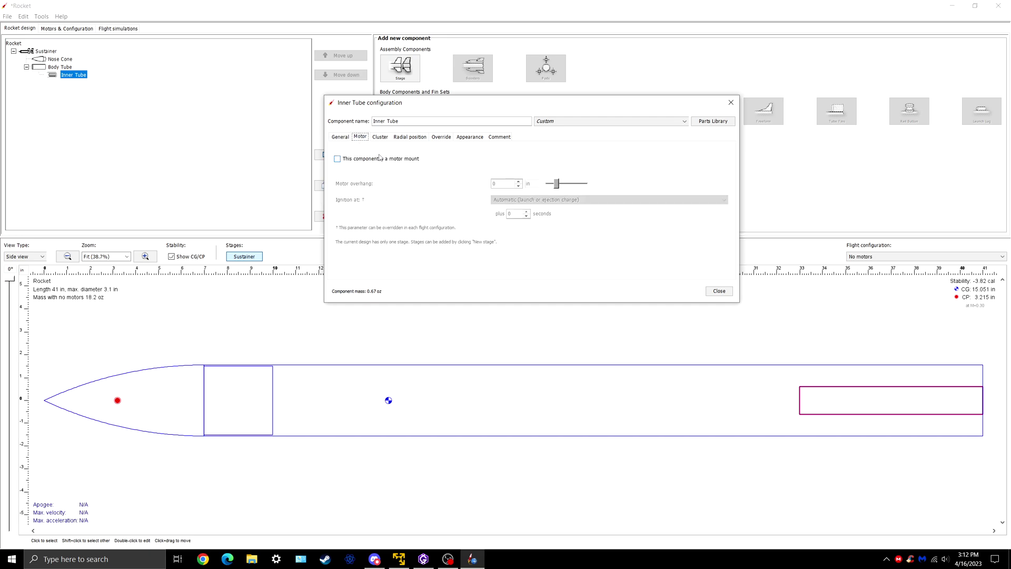
left_click(375, 159)
left_click_drag(521, 103, 537, 134)
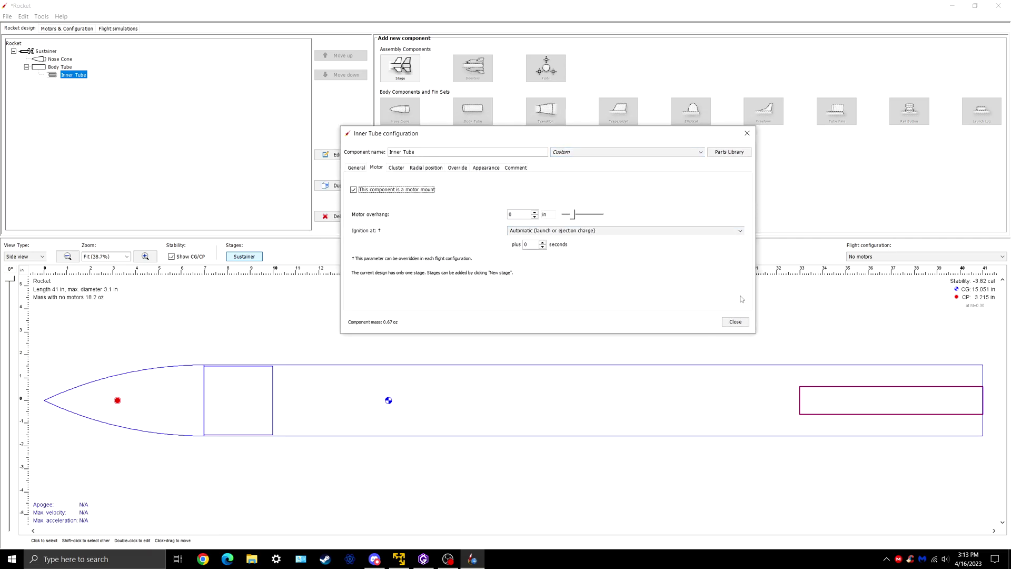
left_click(741, 327)
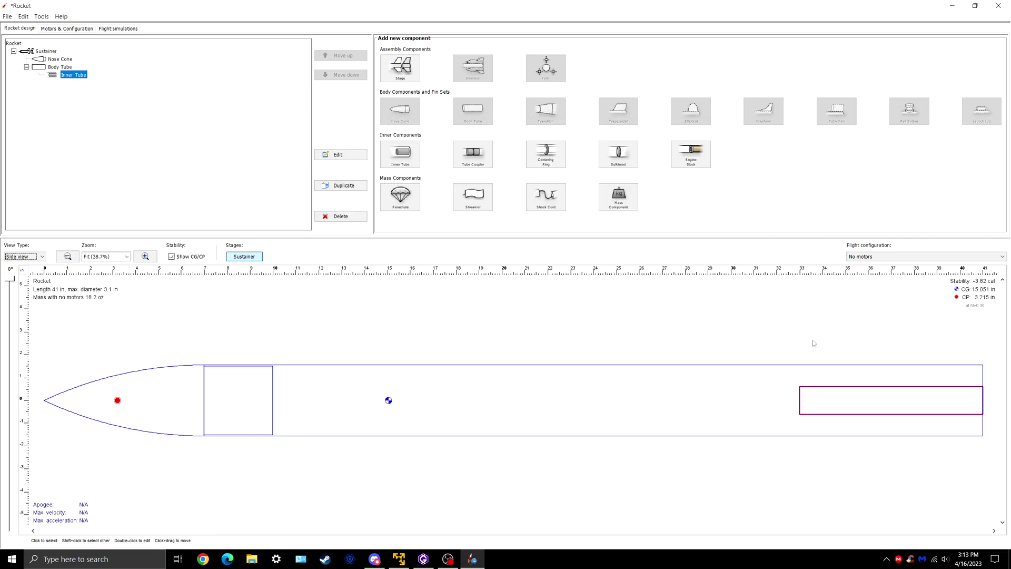
- Create a new motor configuration for the inner tube and limit the motor choices to total impulse class H
left_click(71, 28)
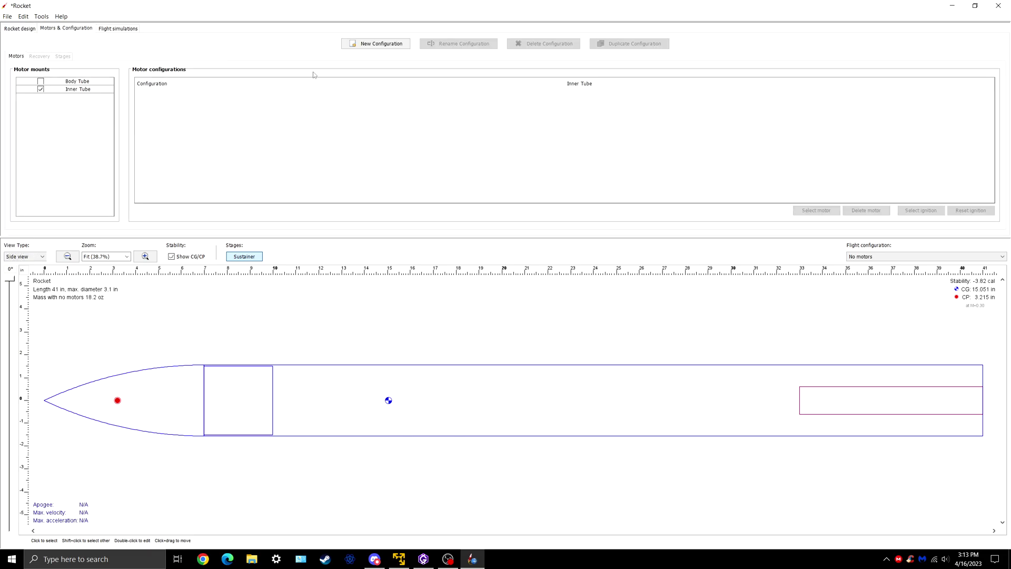
left_click(27, 29)
left_click(68, 29)
left_click(405, 45)
left_click_drag(282, 12, 478, 61)
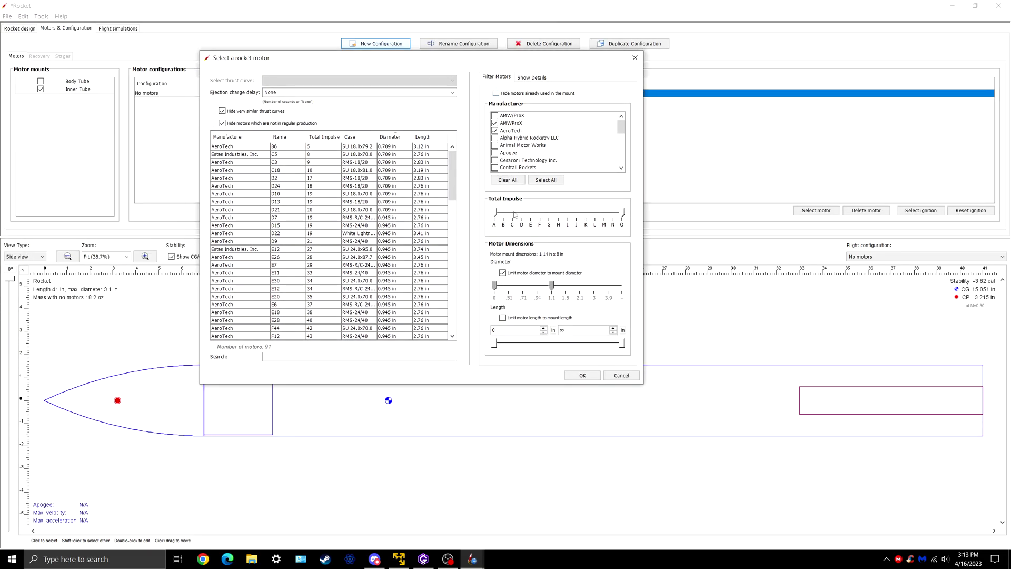
left_click_drag(494, 213, 561, 212)
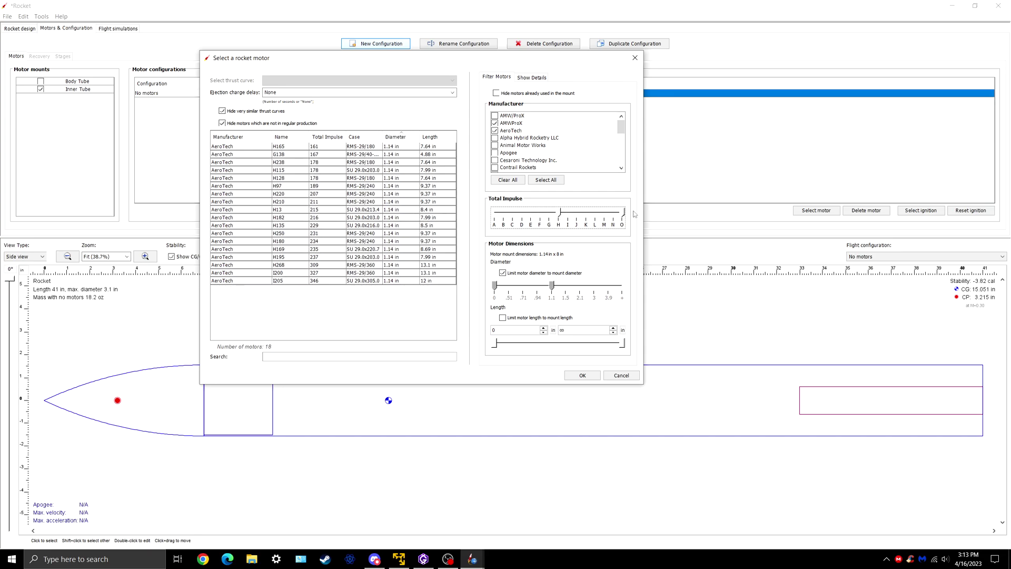
left_click_drag(624, 215, 561, 213)
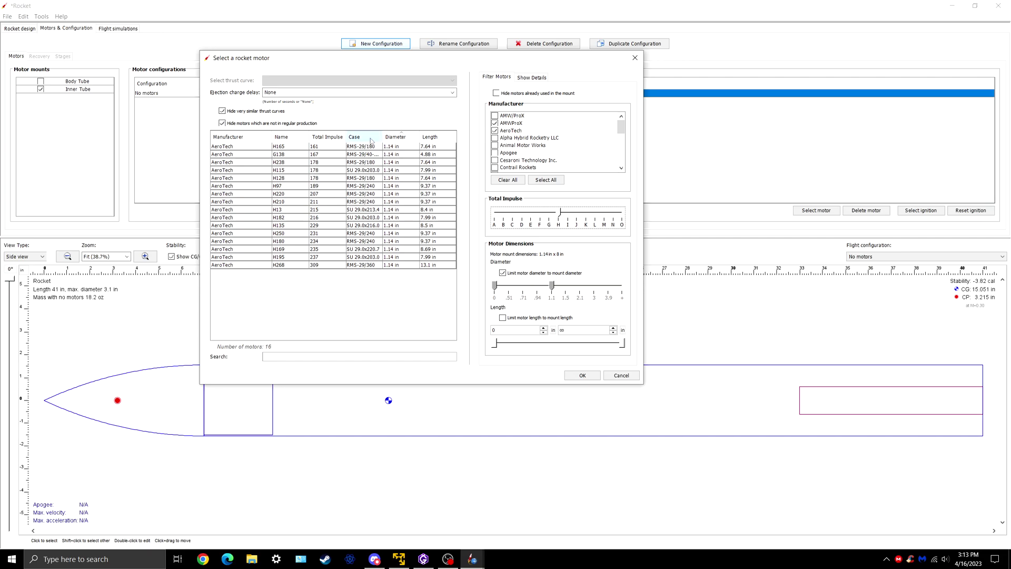
- Assign the AeroTech H135 motor with an ejection charge delay of 14 seconds to the inner tube
left_click(289, 225)
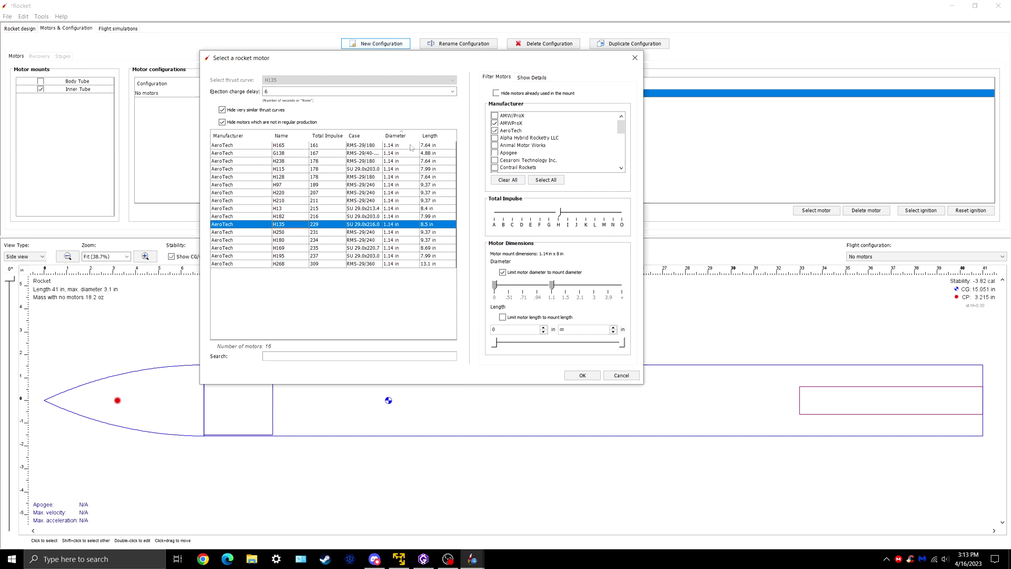
left_click(451, 92)
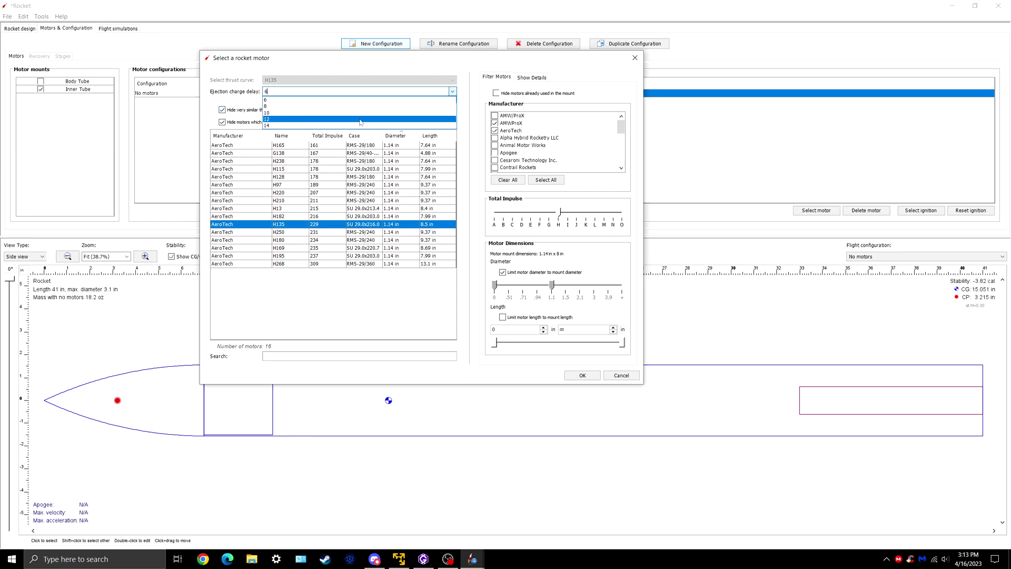
left_click(324, 126)
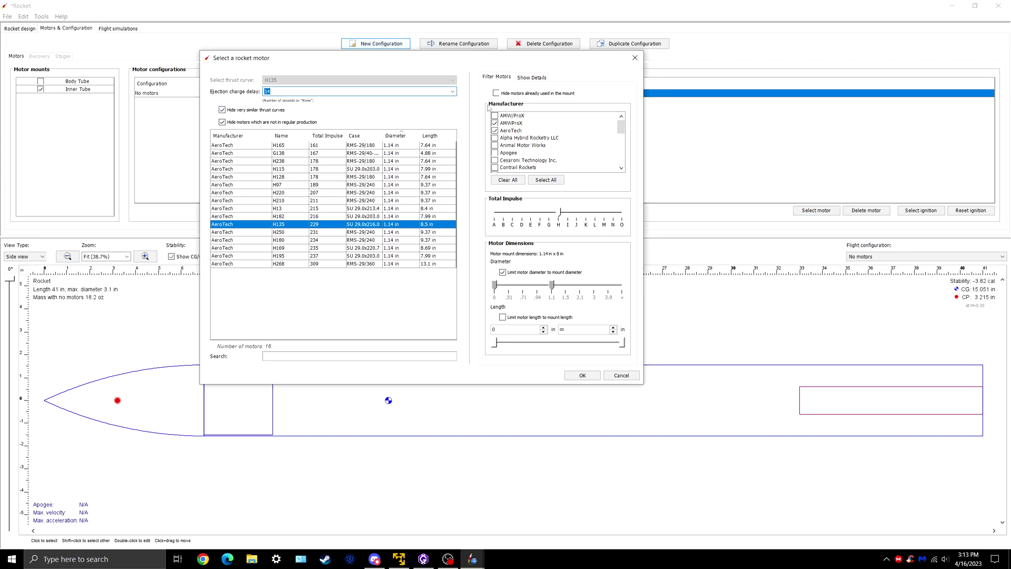
left_click_drag(429, 57, 640, 78)
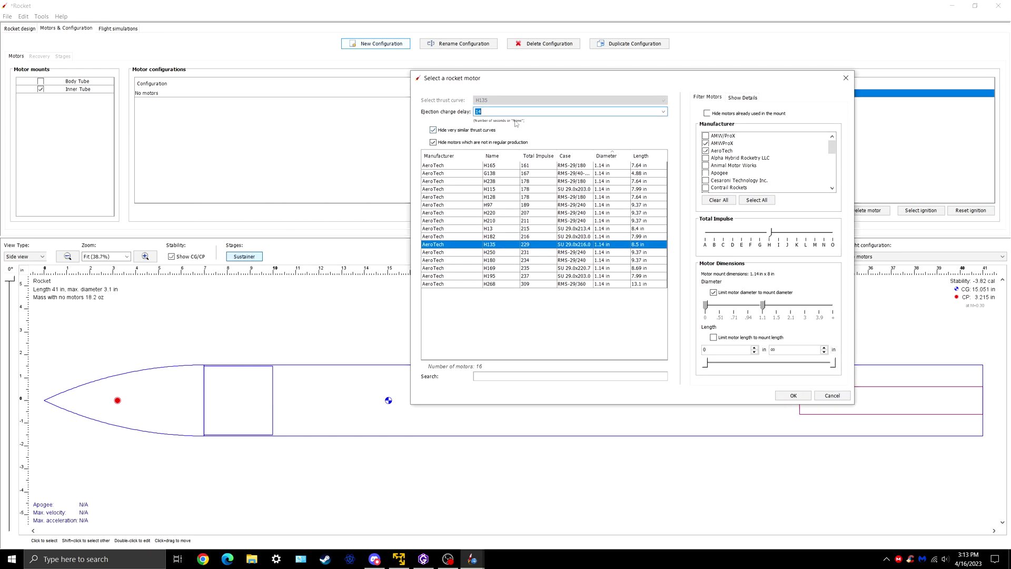
left_click_drag(538, 84, 426, 88)
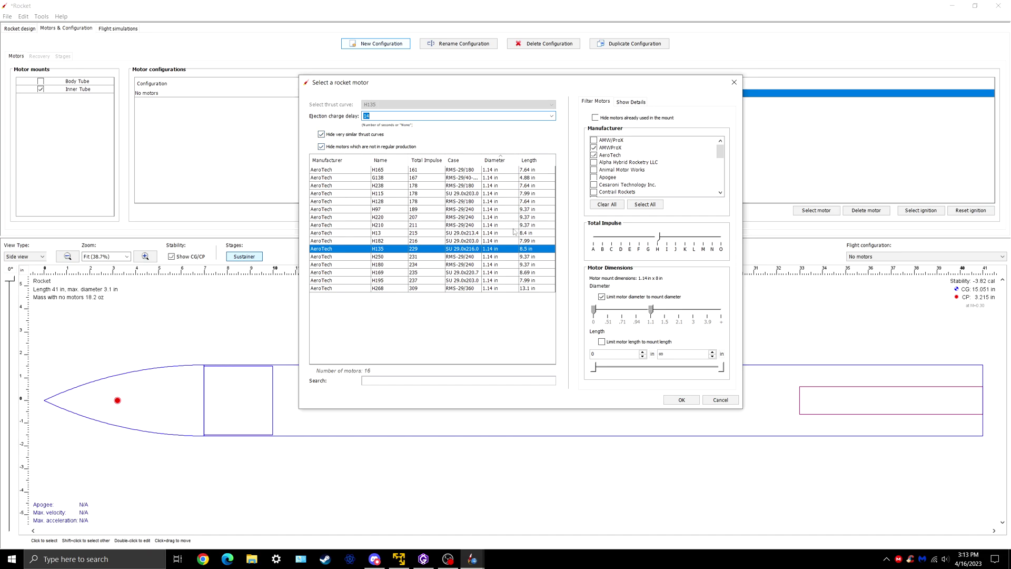
left_click(685, 399)
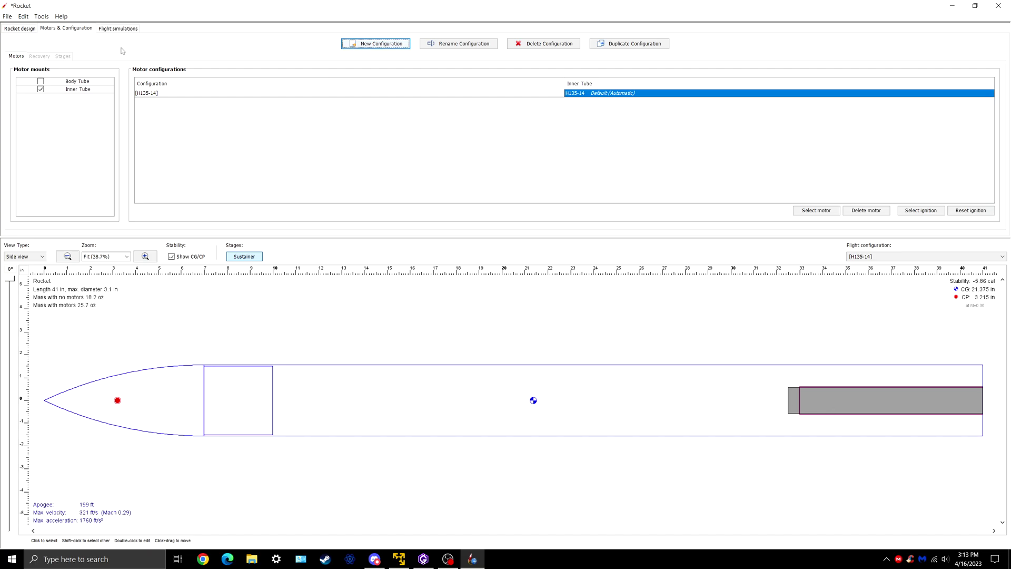
- Return to the rocket design, set the inner tube's length to 10 in and close its configuration
left_click(19, 30)
double_click(828, 396)
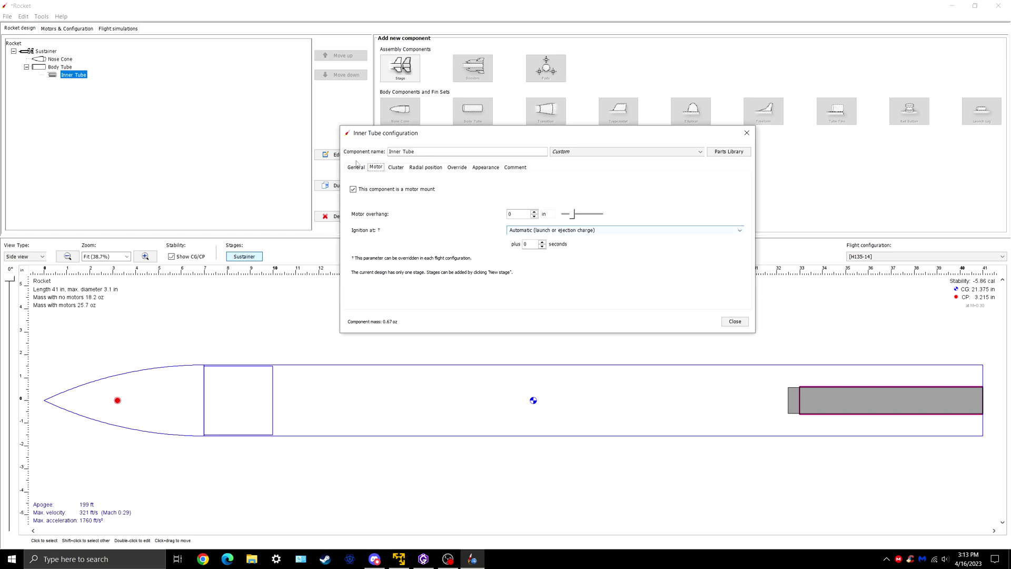
left_click(356, 167)
type("10")
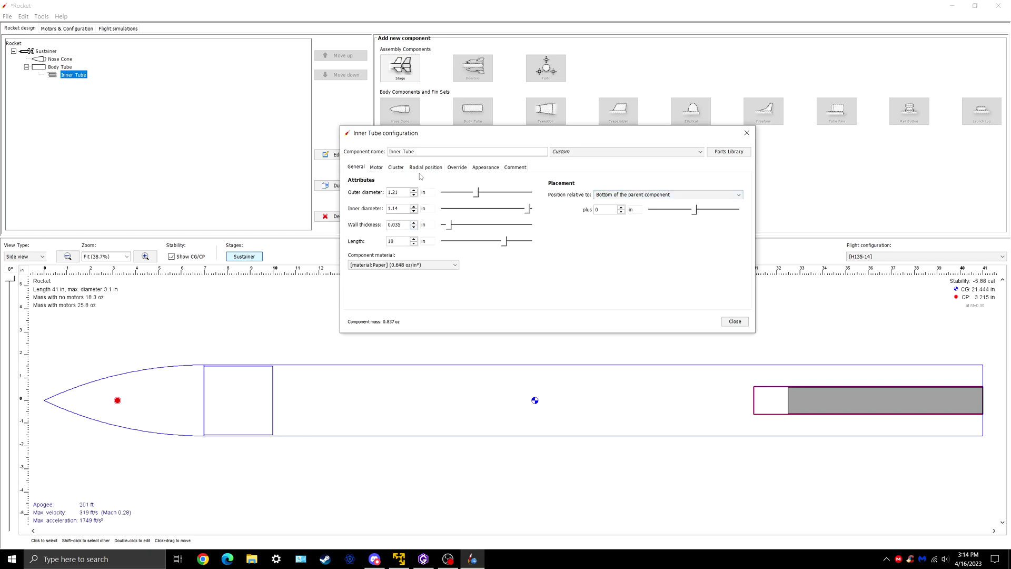
left_click(746, 133)
left_click(649, 291)
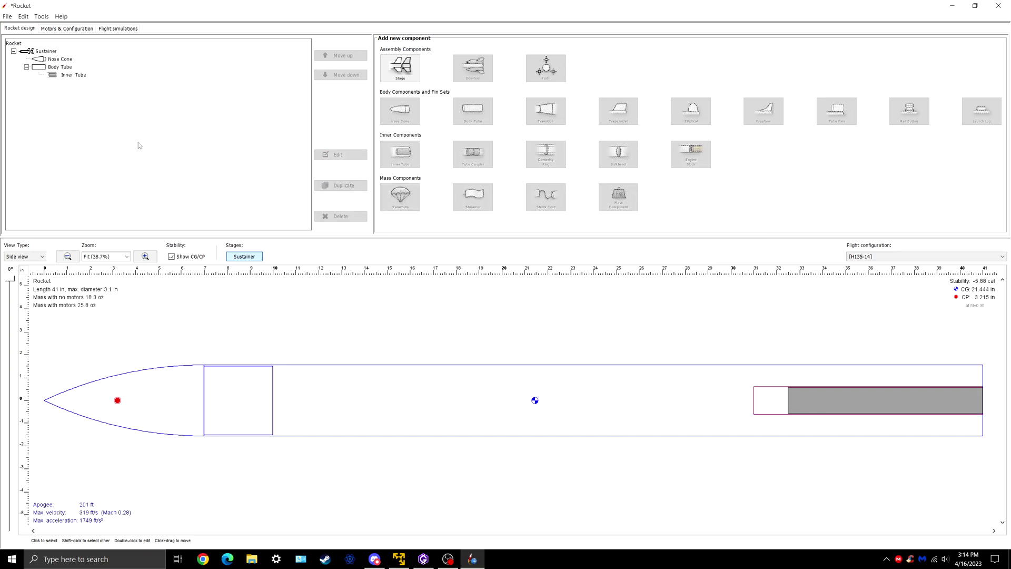
- Add a centering ring inside the body tube, offset -0.5 in relative to the bottom of the parent component
left_click(59, 67)
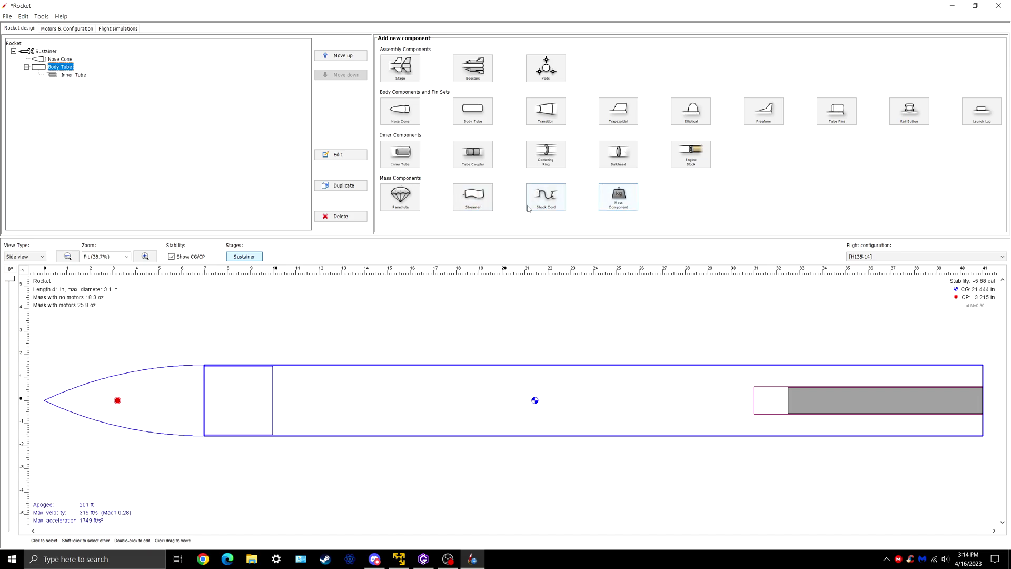
left_click(543, 155)
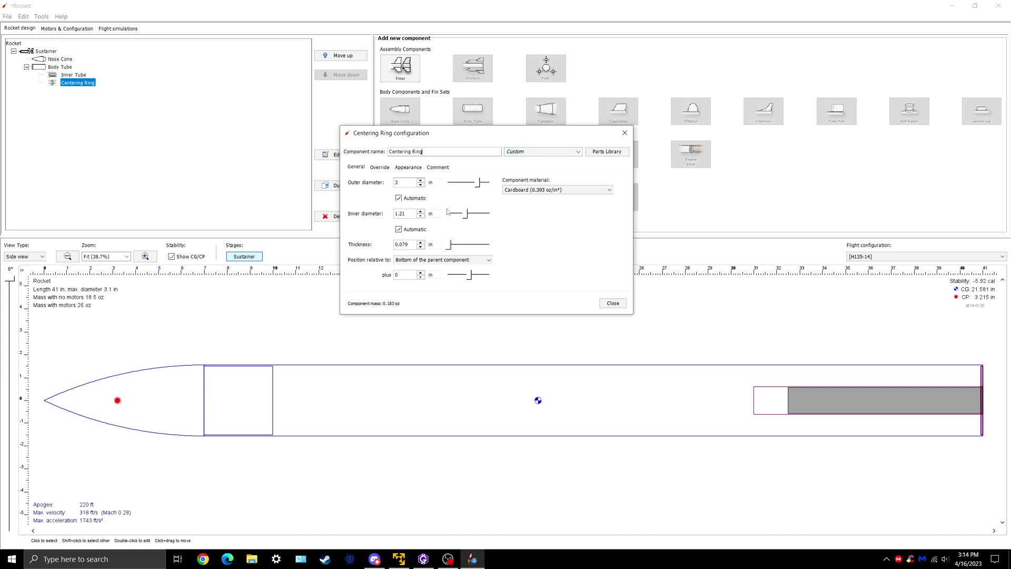
left_click(406, 246)
key("Tab")
key("Tab")
type("-0")
key("Return")
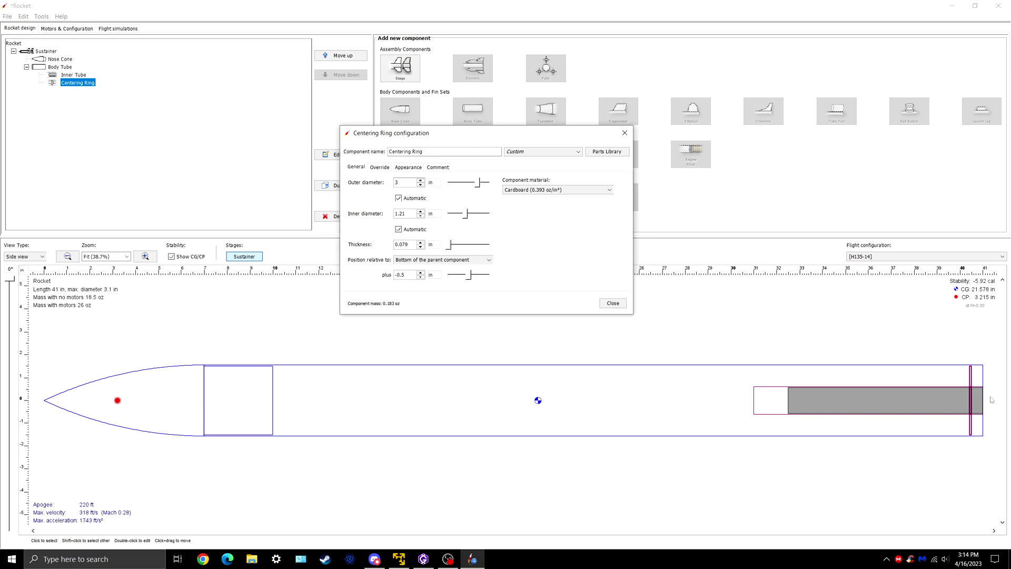
- Set the centering ring's thickness to 0.118 in
left_click(408, 246)
type("0.118")
key("Return")
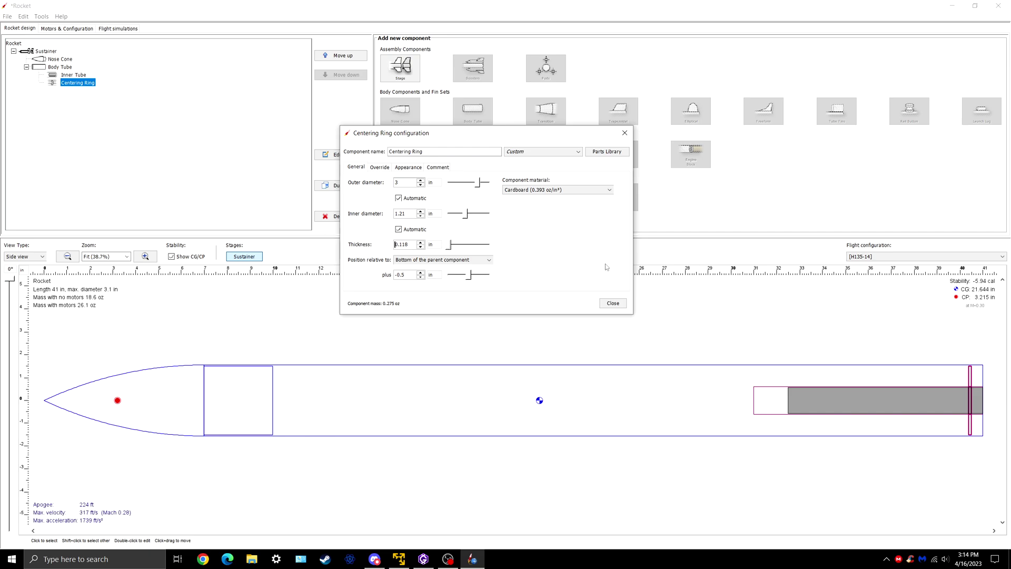